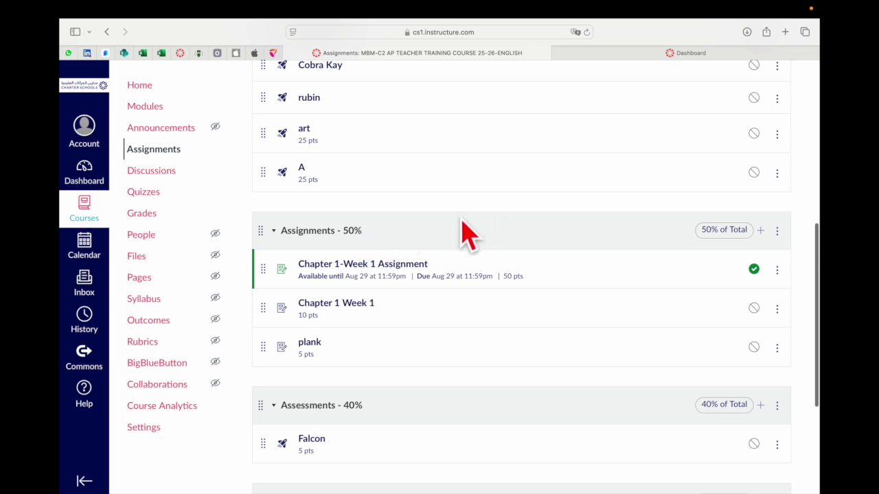
Delete the empty "End of Term Assessments - 10%" assignment group.
scroll(497, 230, down, 5)
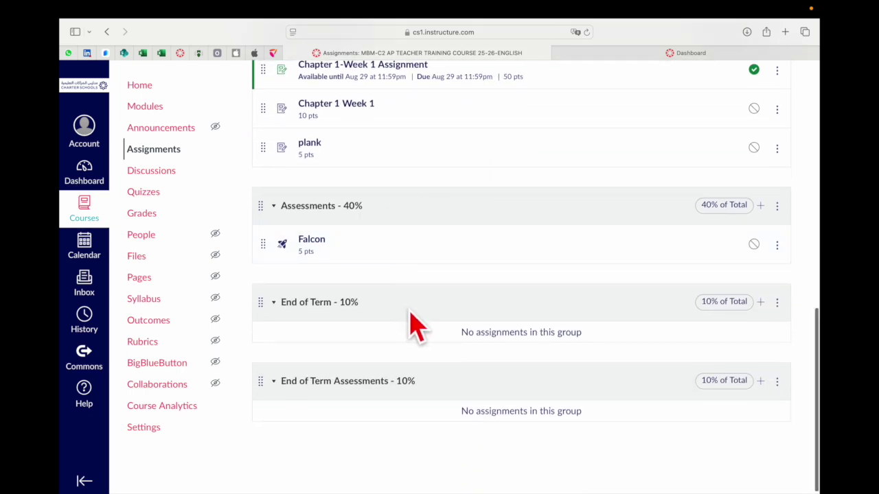
scroll(412, 326, up, 1)
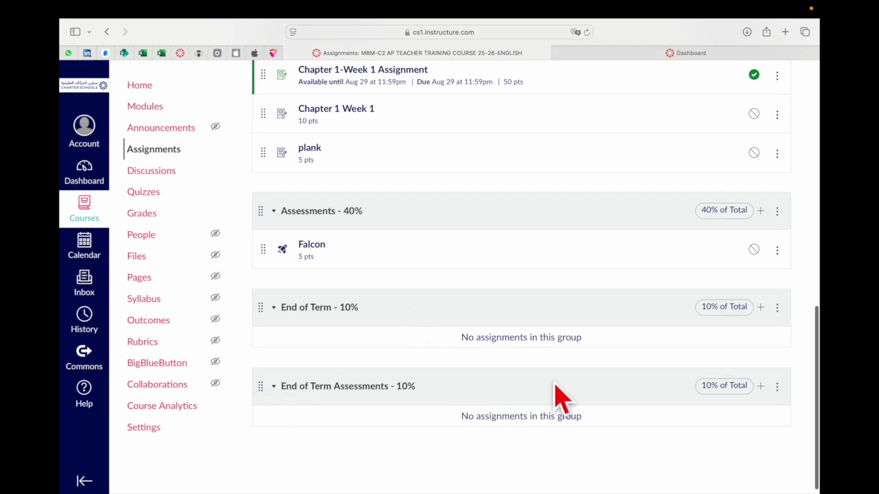
click(777, 386)
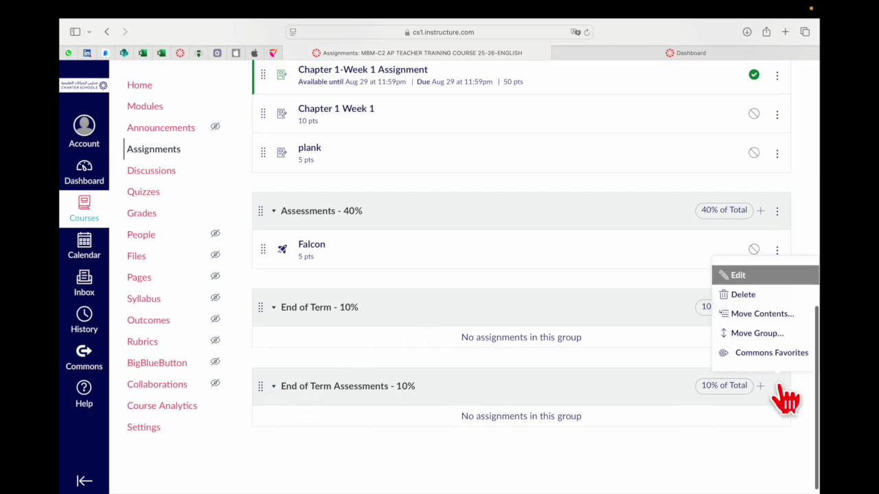
click(748, 296)
click(534, 272)
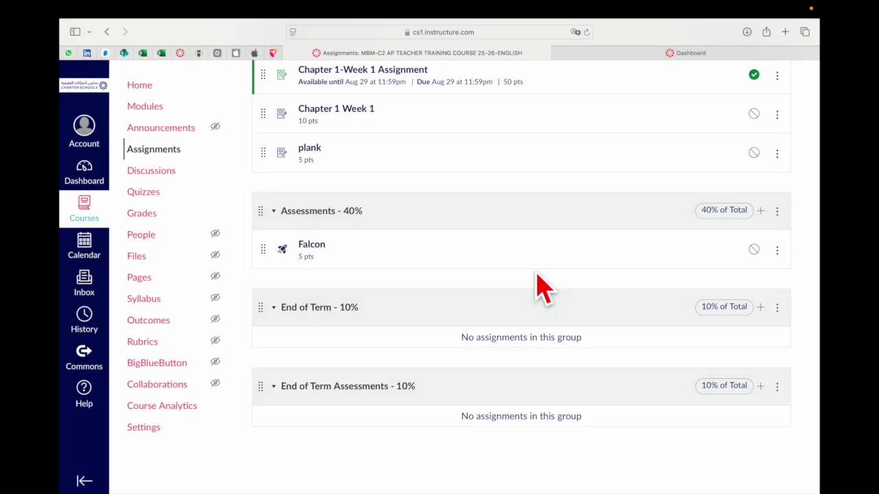
scroll(506, 398, down, 7)
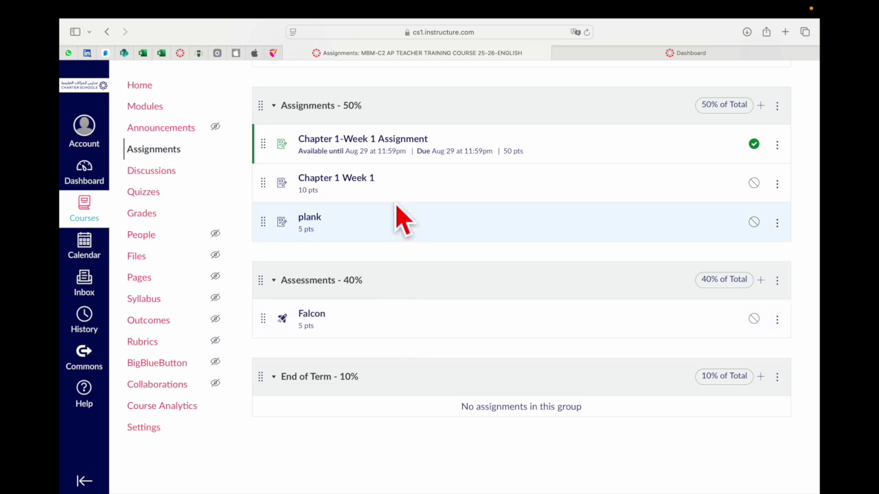
Create an assignment titled with the teacher's first name plus "Practice Assignment on Verbs", and enter "Blah Blah Blah" as its description.
scroll(389, 398, up, 10)
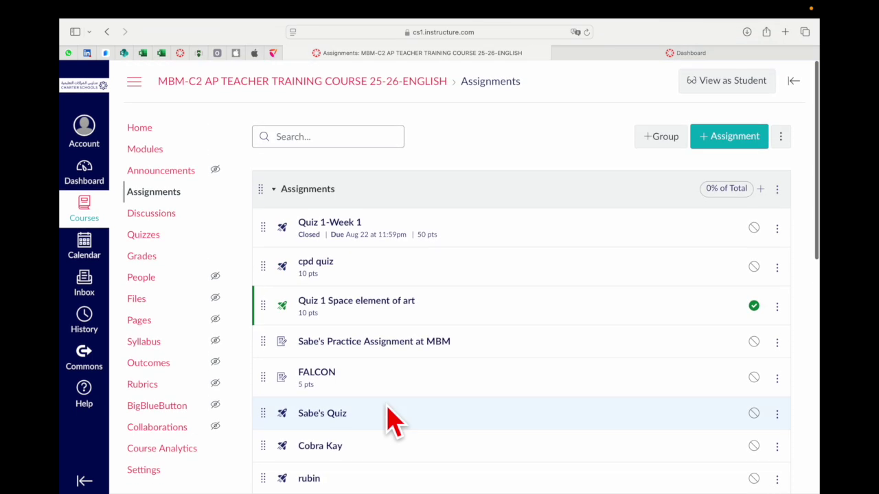
click(722, 142)
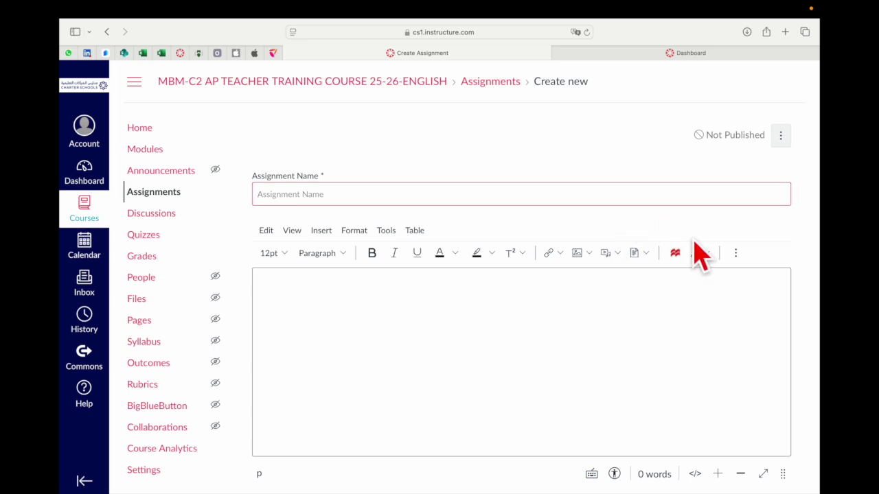
scroll(700, 254, down, 2)
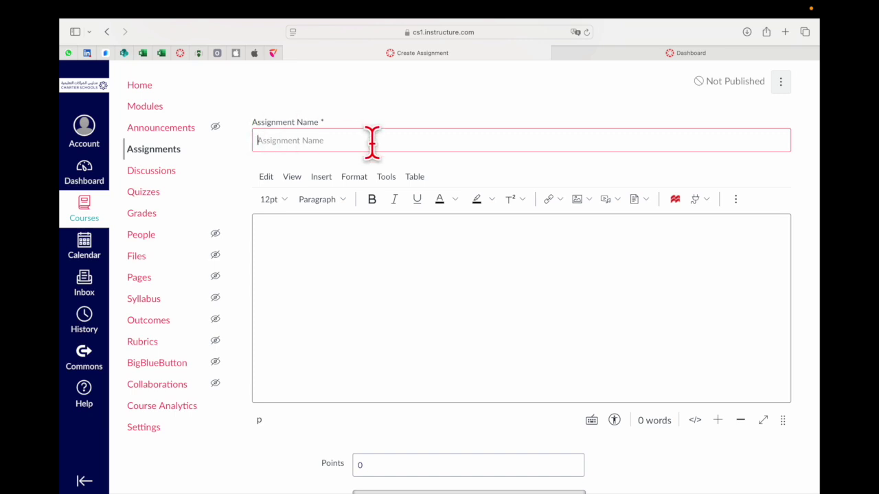
text(Sabe's Practice Assignment on Verbs)
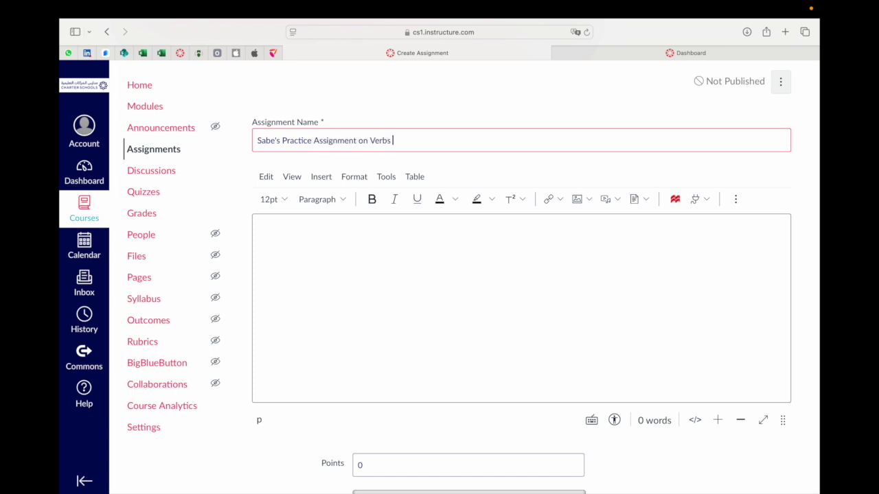
click(428, 255)
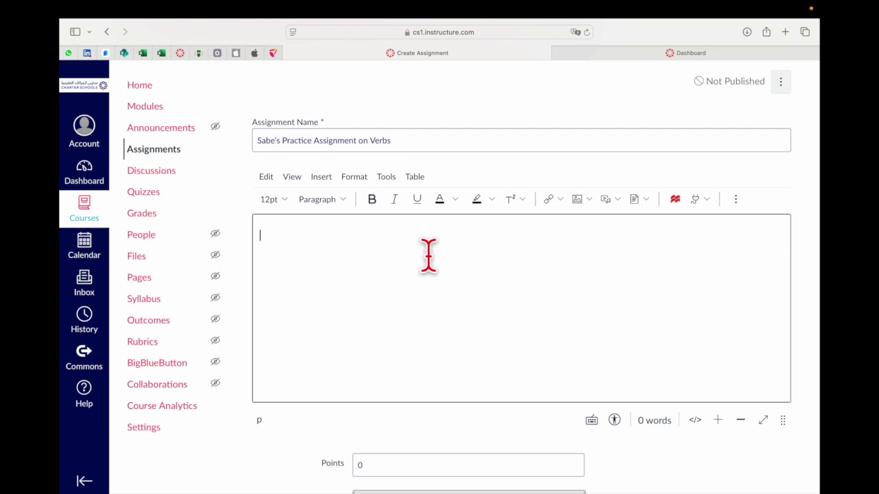
text(Blah Blah Blah)
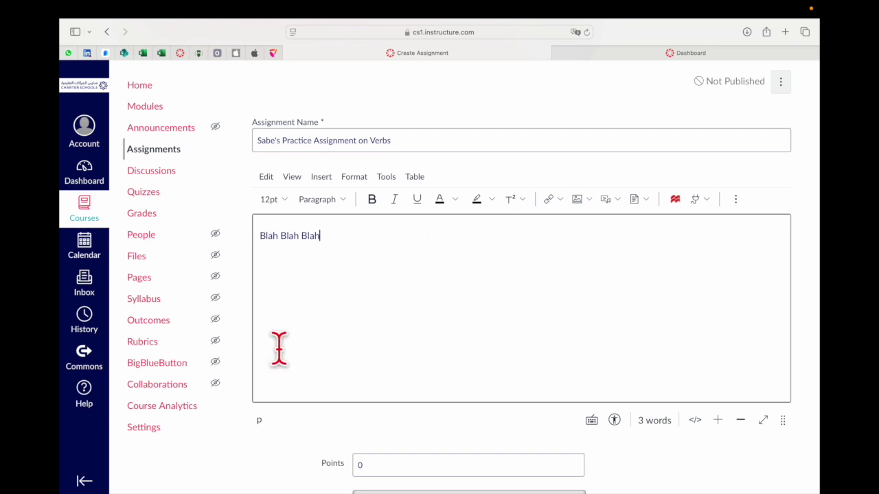
Examine the choices available for the assignment group and for how the grade is displayed, without changing either.
scroll(431, 353, down, 5)
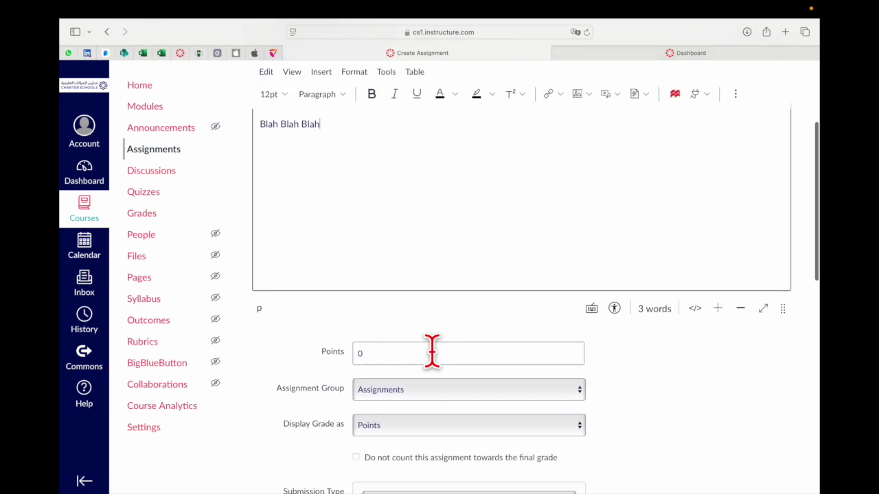
scroll(431, 323, down, 5)
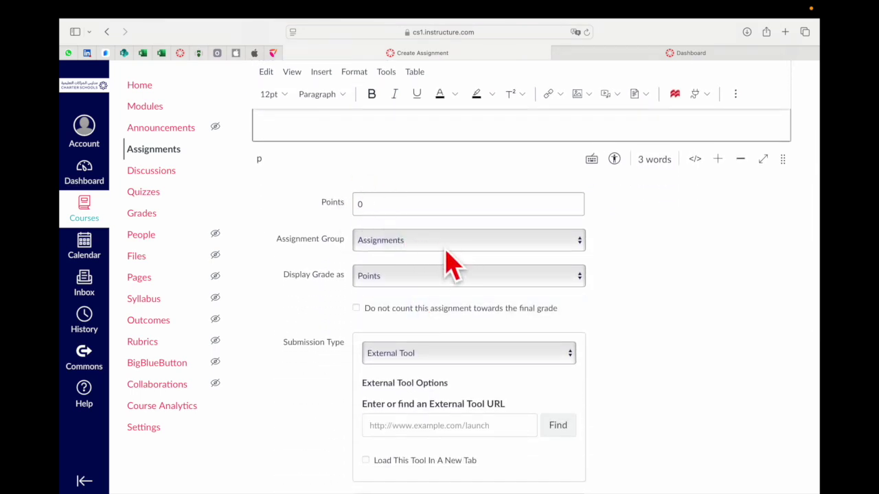
click(420, 246)
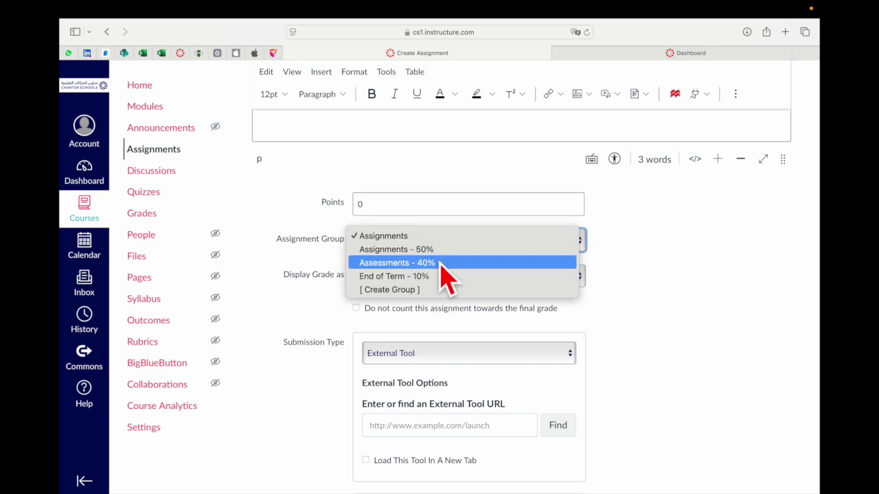
click(624, 282)
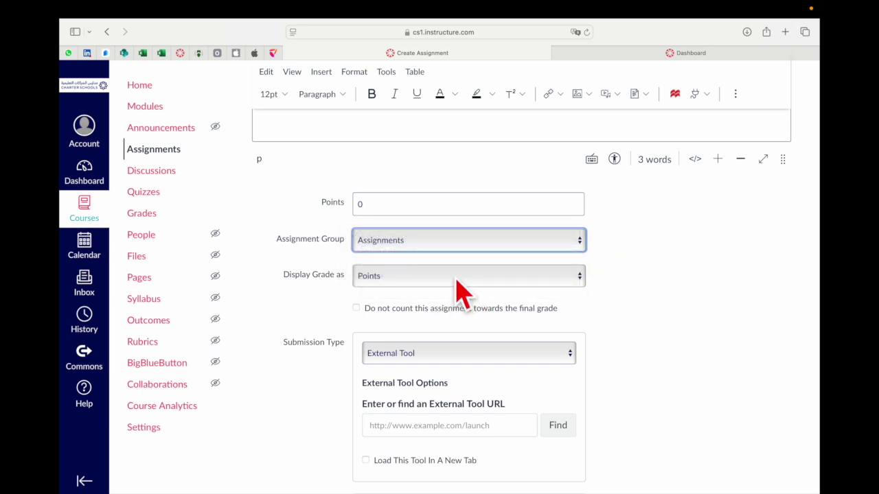
click(460, 281)
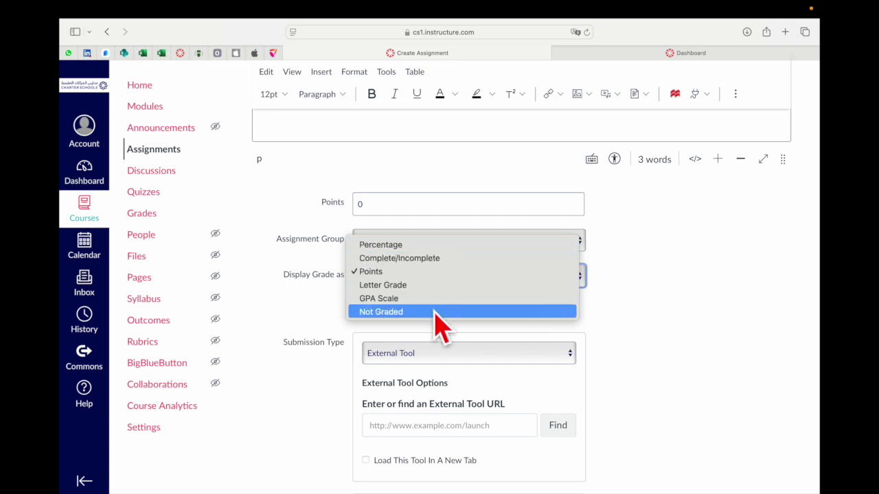
click(624, 324)
Try No Submission as the submission type, and switch it to Online.
scroll(626, 337, down, 5)
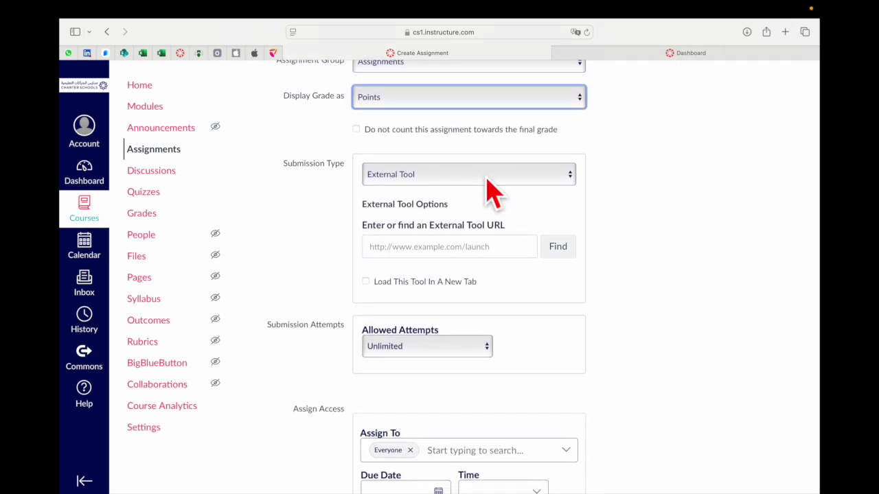
click(493, 192)
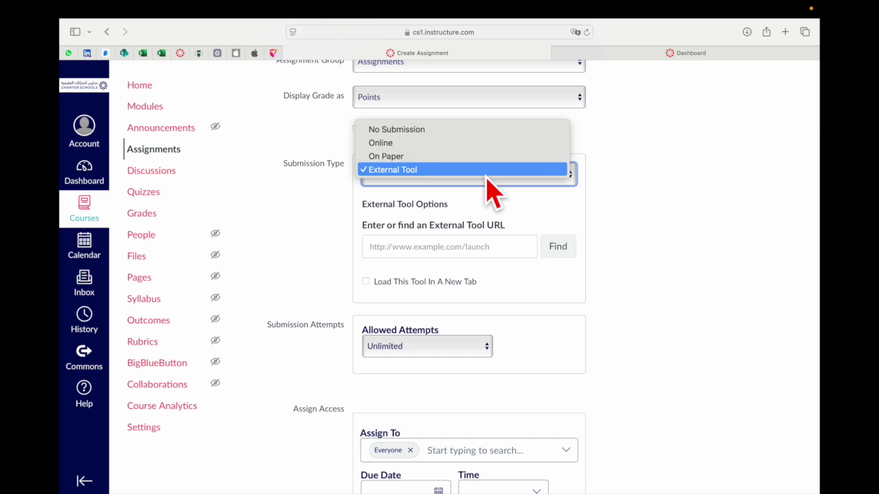
click(468, 134)
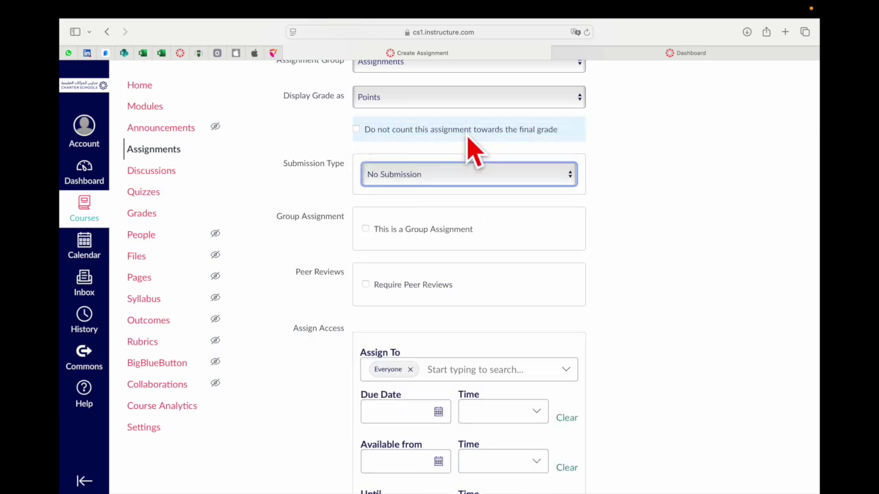
click(484, 188)
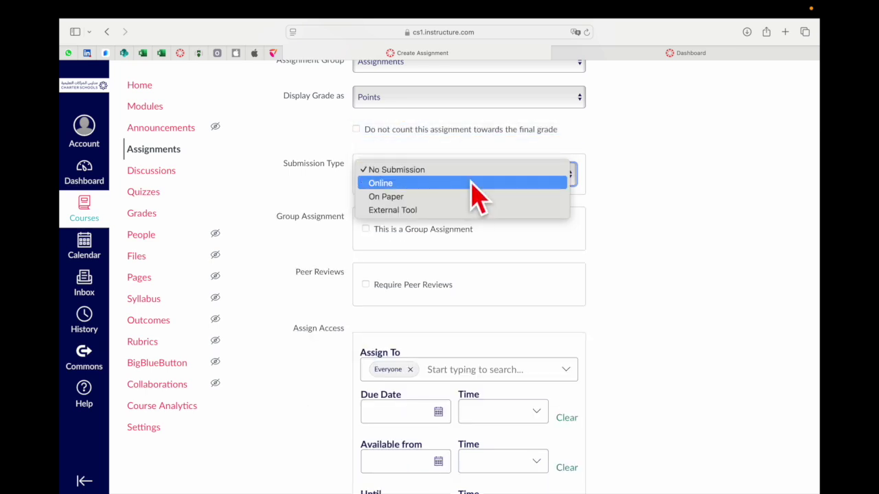
click(469, 186)
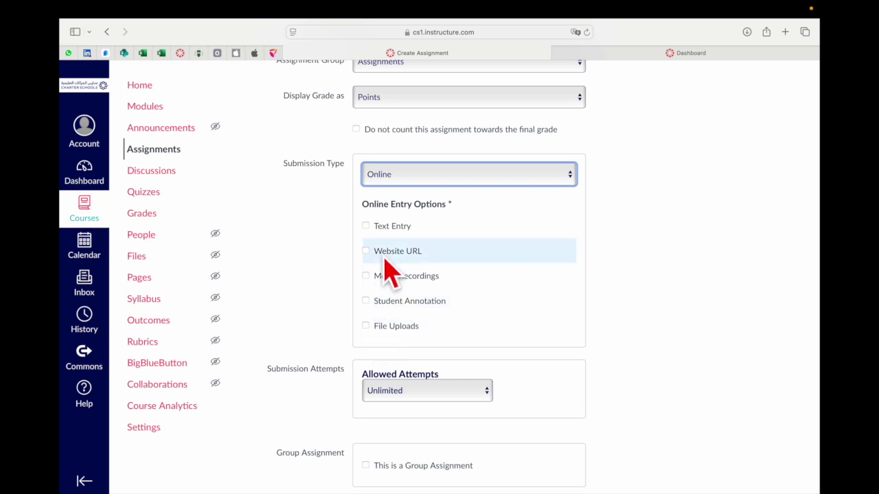
Try the Text Entry and Student Annotation online entry options, clearing each one again.
click(367, 228)
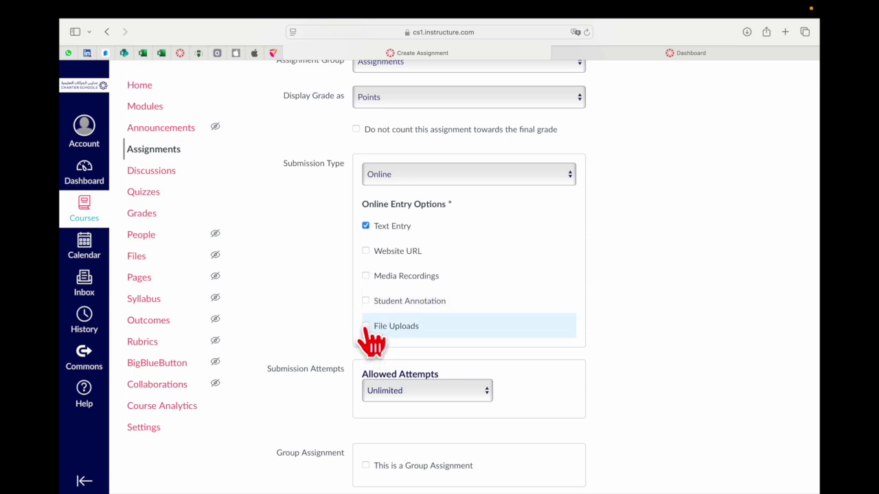
click(366, 227)
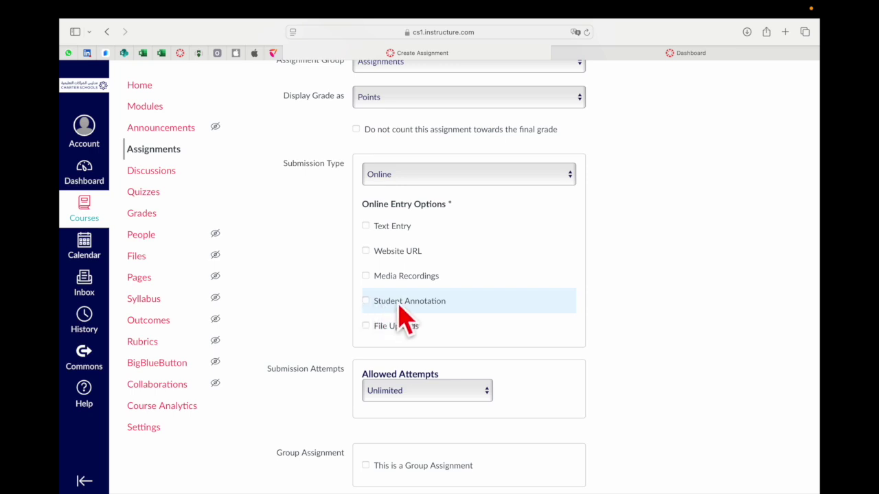
click(366, 302)
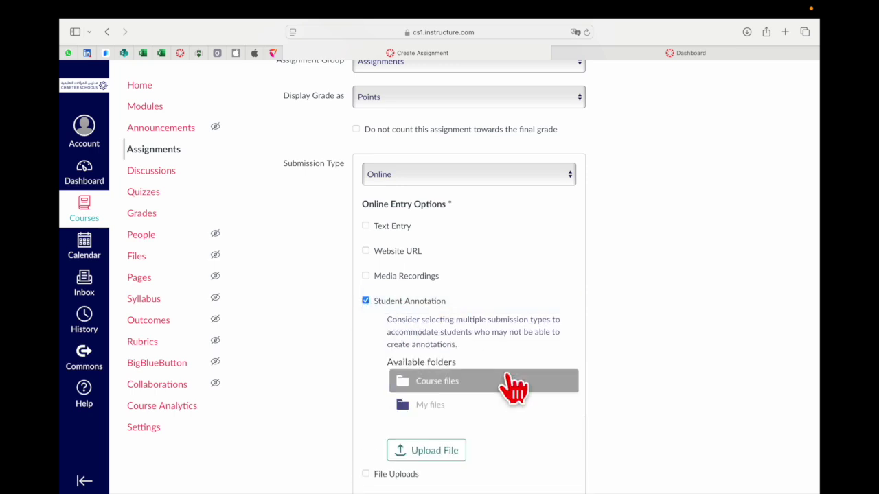
scroll(467, 402, down, 2)
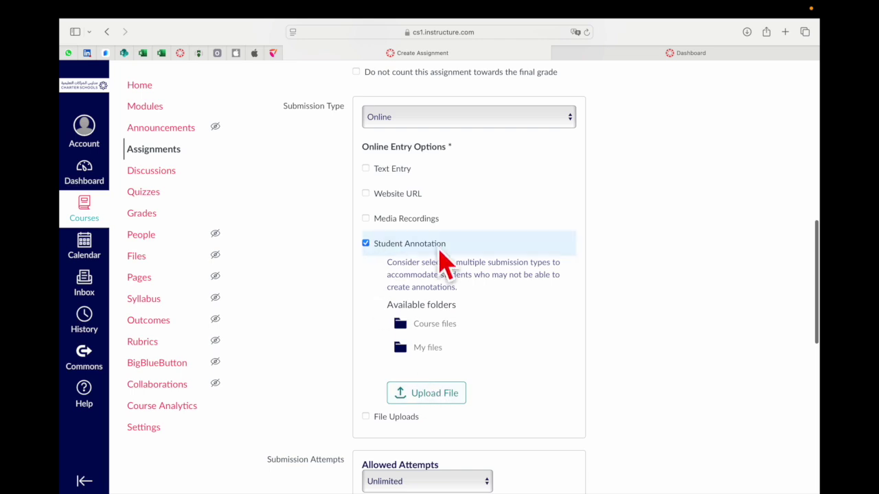
click(410, 349)
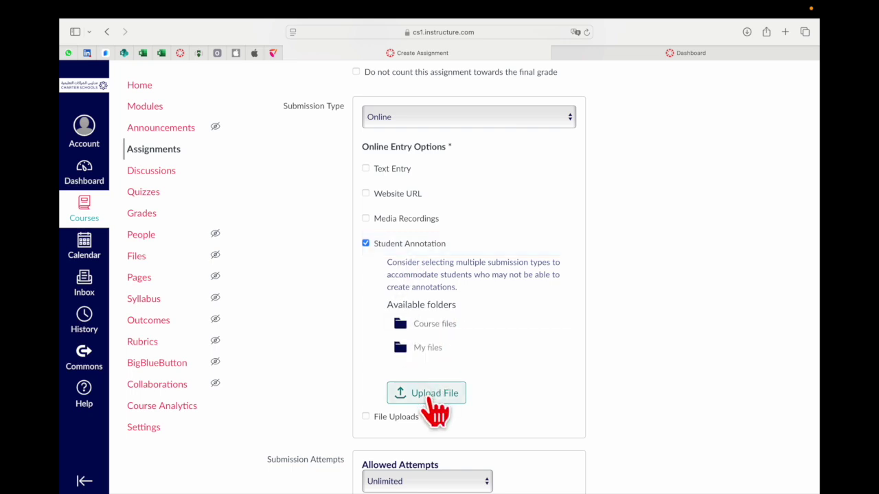
scroll(475, 384, down, 2)
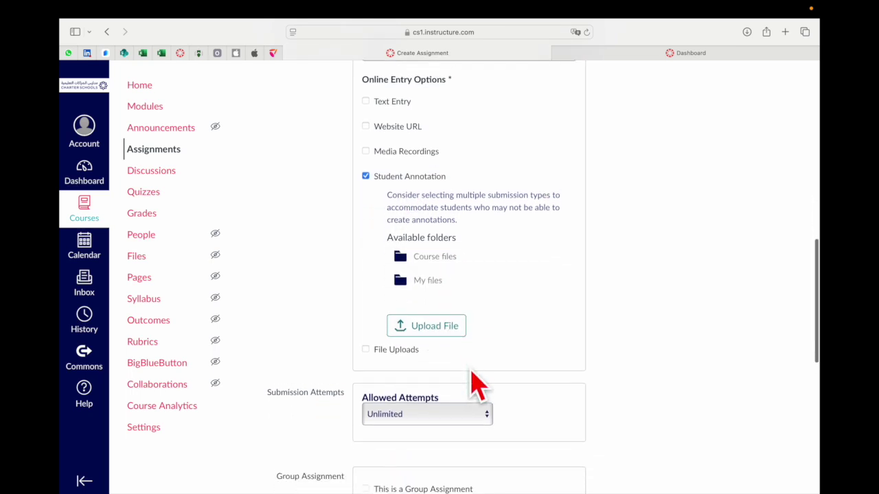
click(365, 167)
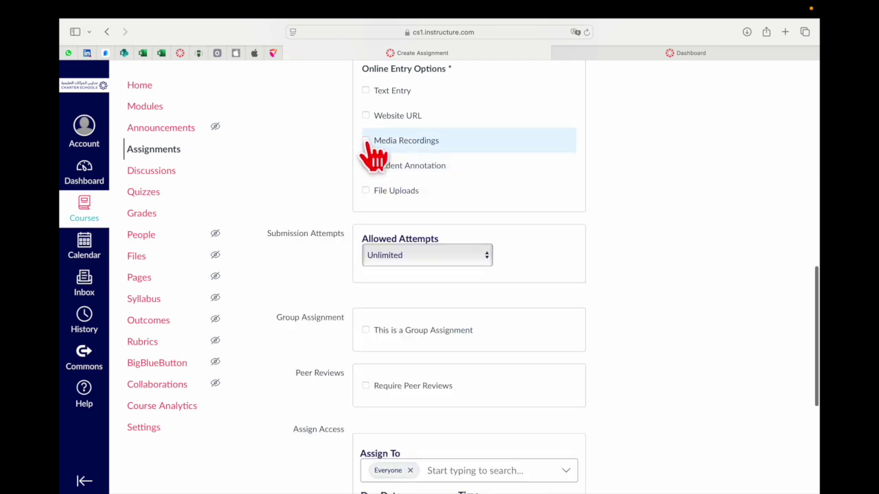
Set the assignment's submission type to On Paper.
scroll(374, 157, up, 2)
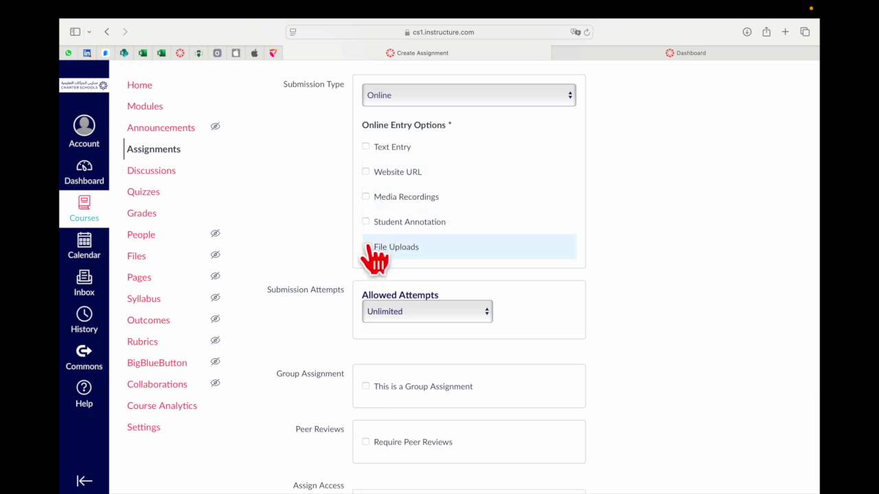
scroll(426, 290, down, 1)
scroll(439, 157, up, 3)
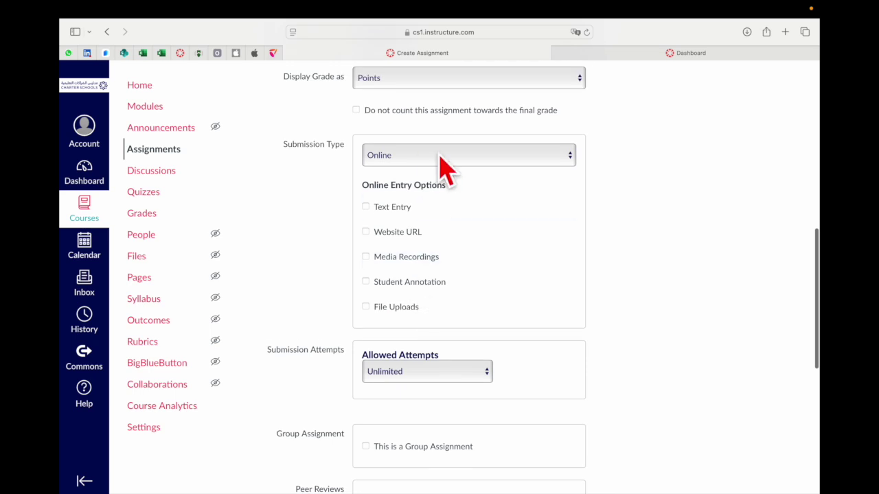
click(443, 156)
click(438, 167)
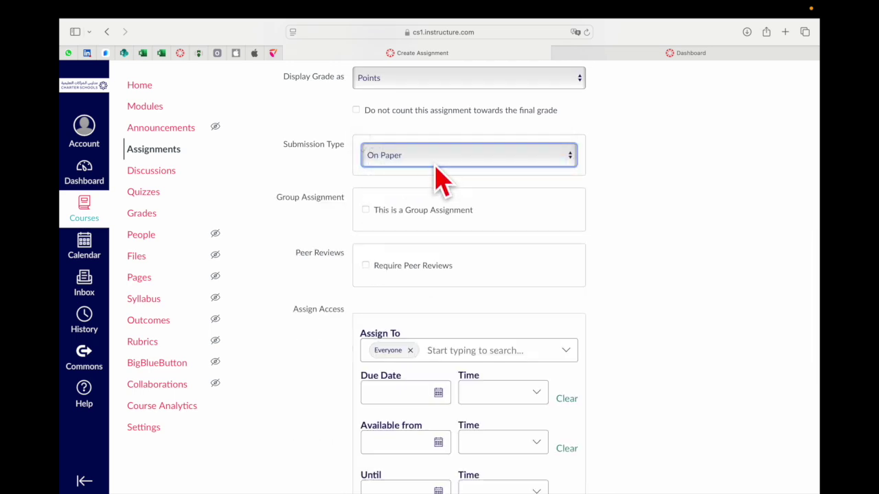
Try External Tool as the submission type and browse the list of external tools available to configure.
click(434, 168)
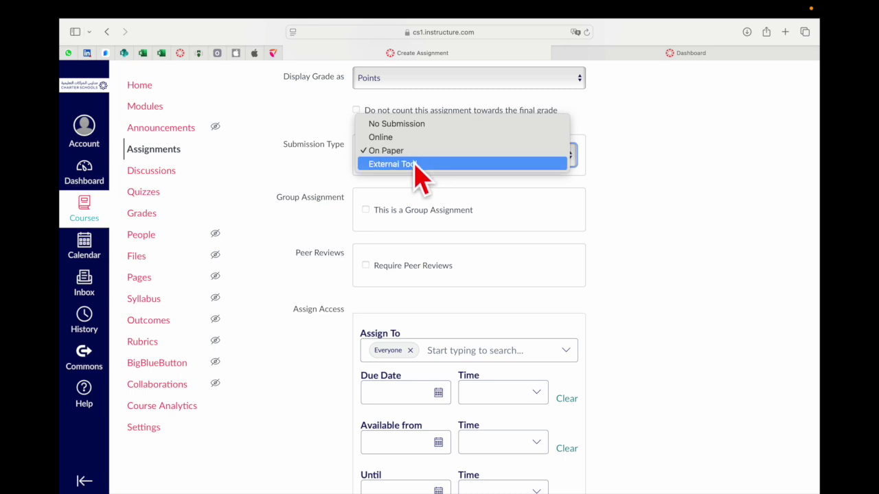
click(418, 164)
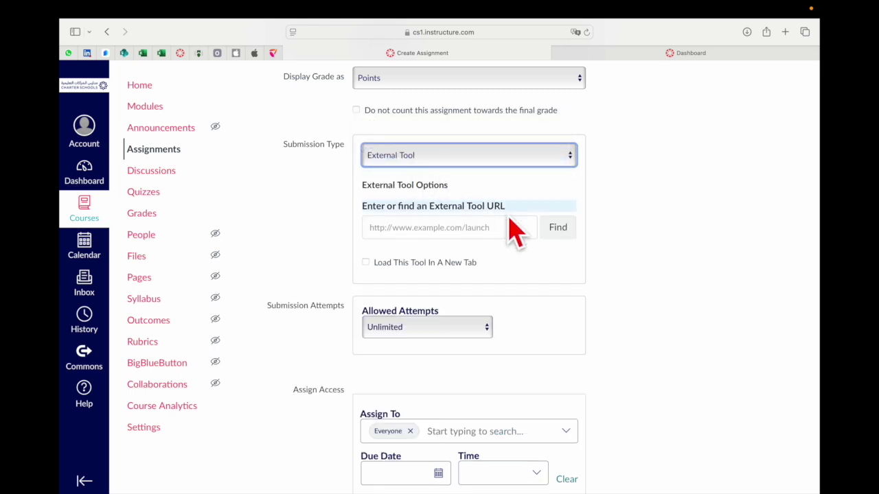
click(558, 229)
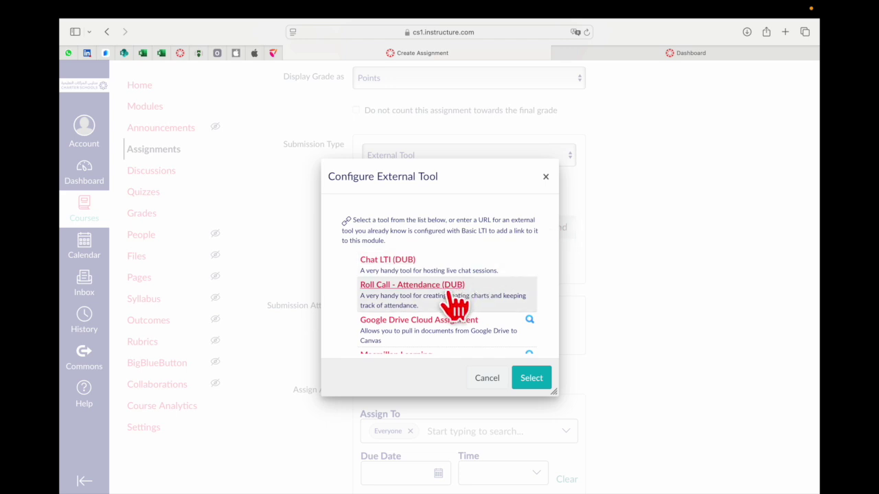
scroll(449, 305, down, 2)
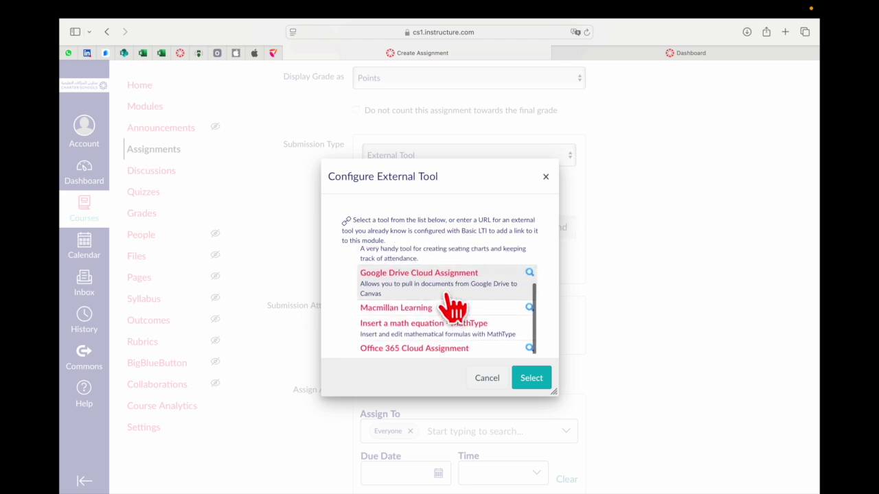
scroll(453, 309, up, 3)
scroll(454, 309, down, 3)
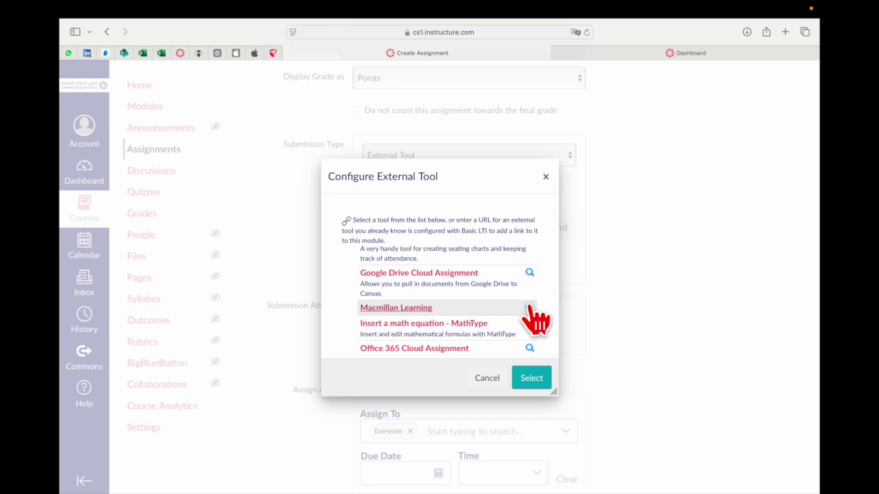
scroll(487, 316, down, 3)
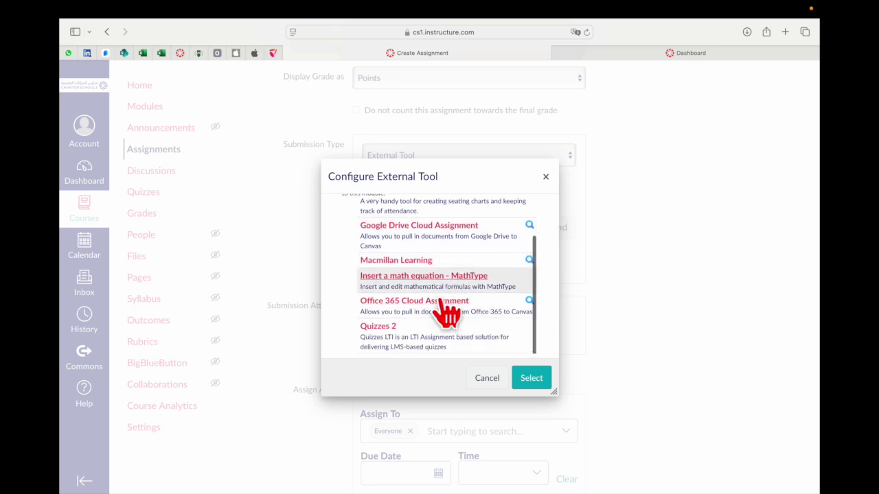
scroll(440, 233, up, 3)
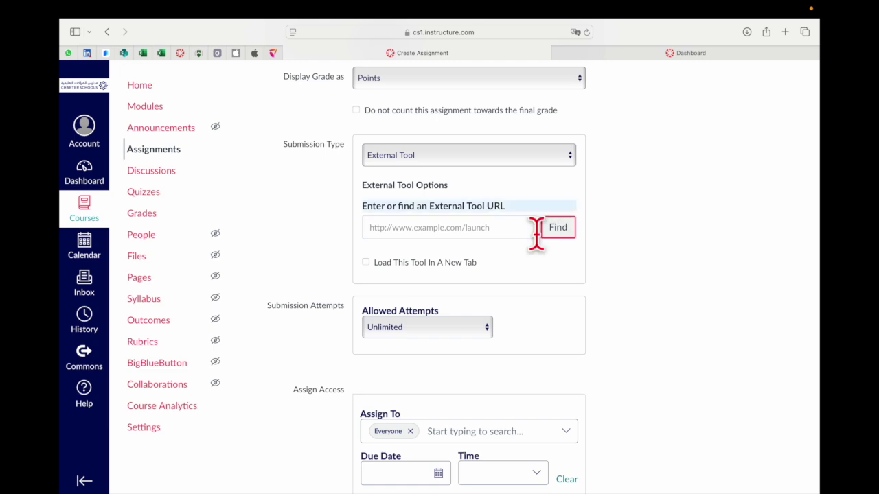
Set the assignment's submission type to Online and enable Text Entry as the online entry option.
scroll(570, 343, down, 3)
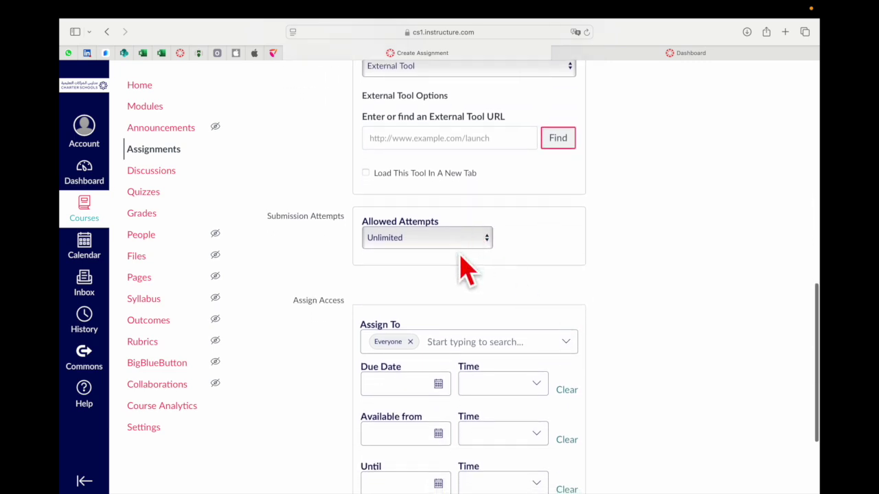
scroll(481, 268, up, 2)
click(492, 125)
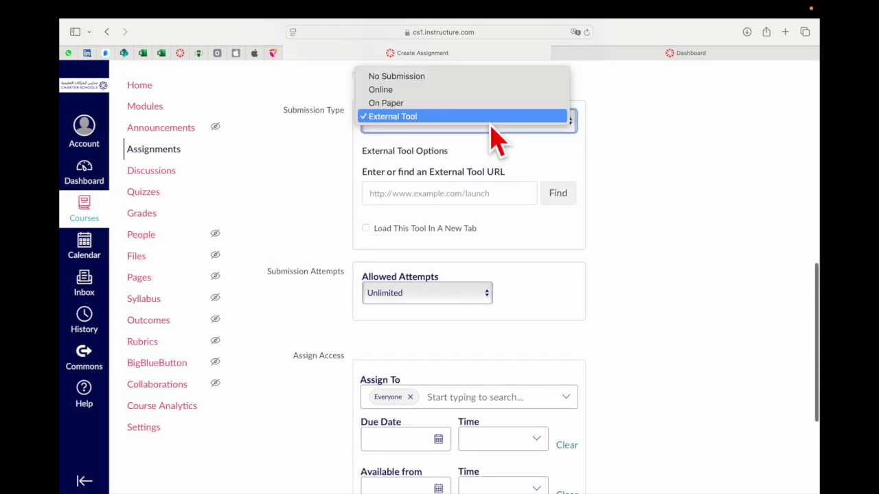
click(444, 93)
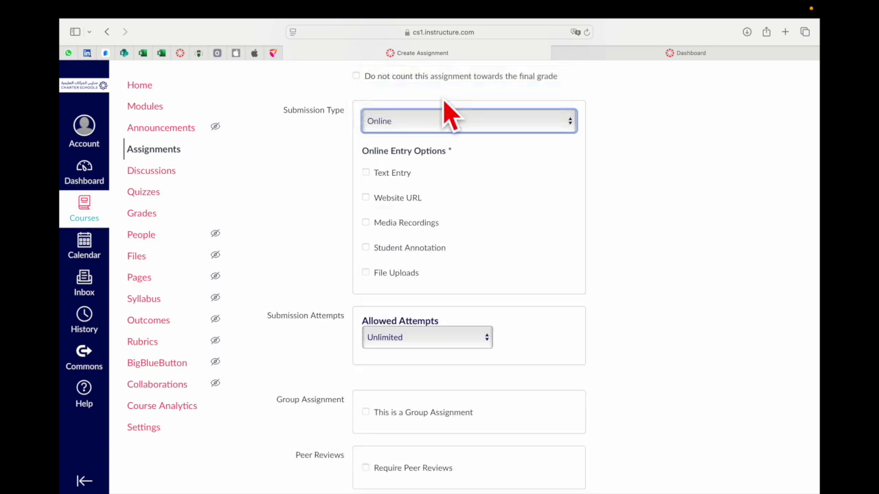
click(366, 174)
Examine the choices for the allowed submission attempts without changing the setting.
scroll(508, 274, down, 5)
click(469, 178)
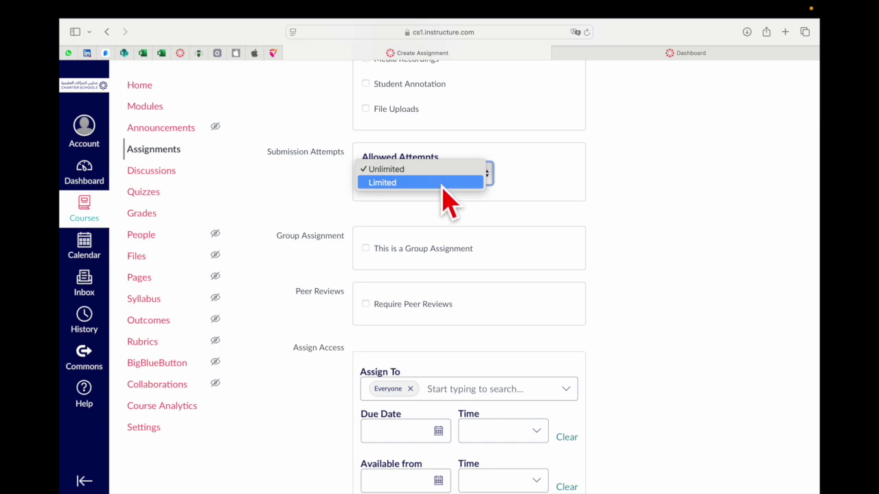
click(609, 201)
Review the assignment's remaining settings from peer reviews to access dates, and save the assignment without publishing it.
scroll(611, 204, down, 2)
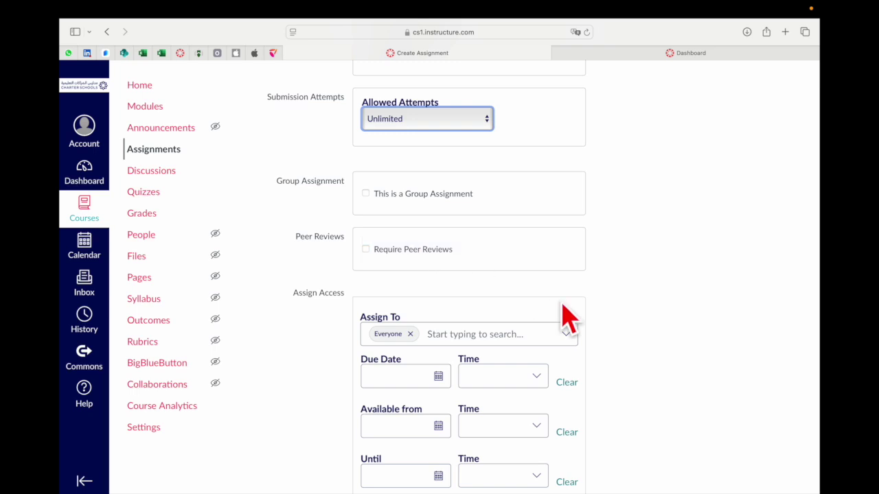
scroll(560, 318, down, 5)
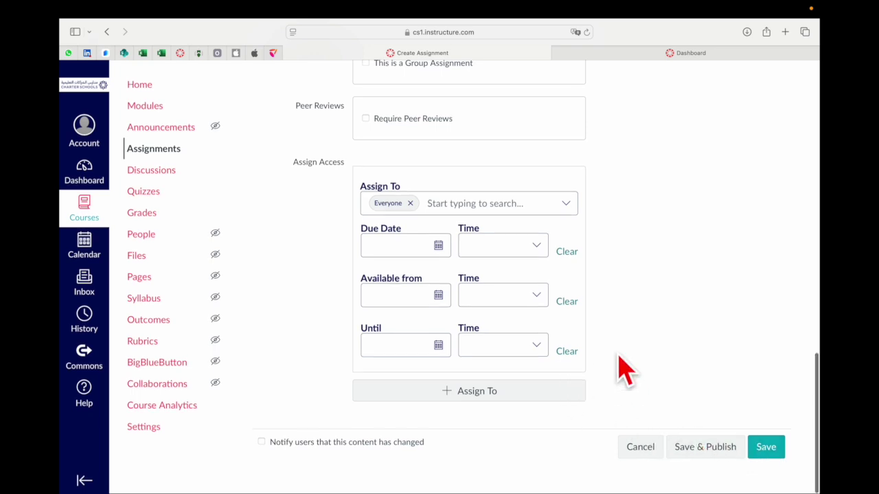
scroll(648, 408, up, 15)
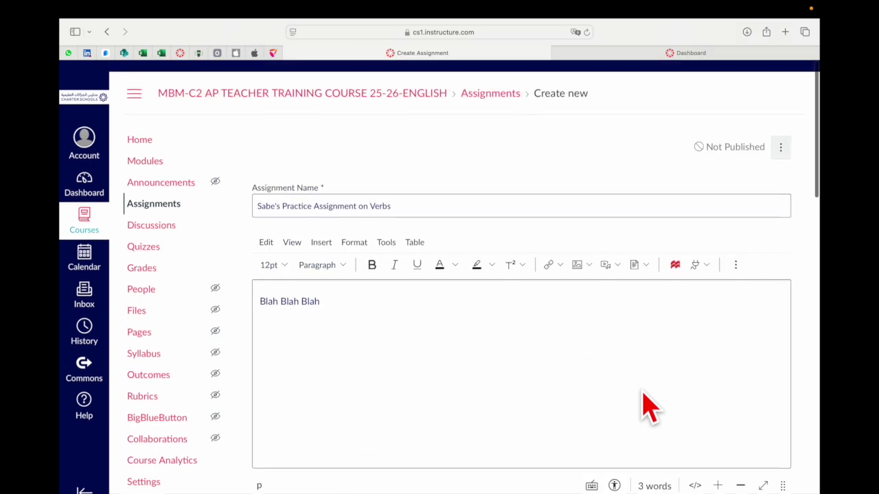
scroll(466, 371, down, 15)
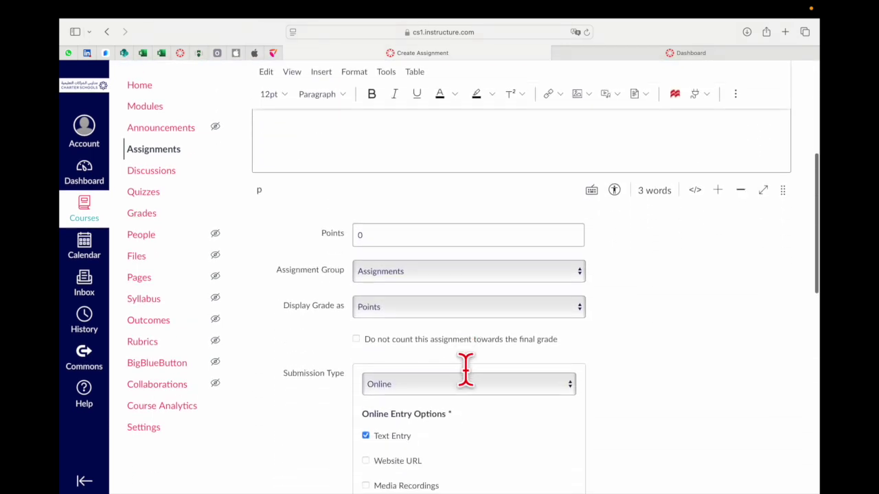
scroll(465, 371, down, 5)
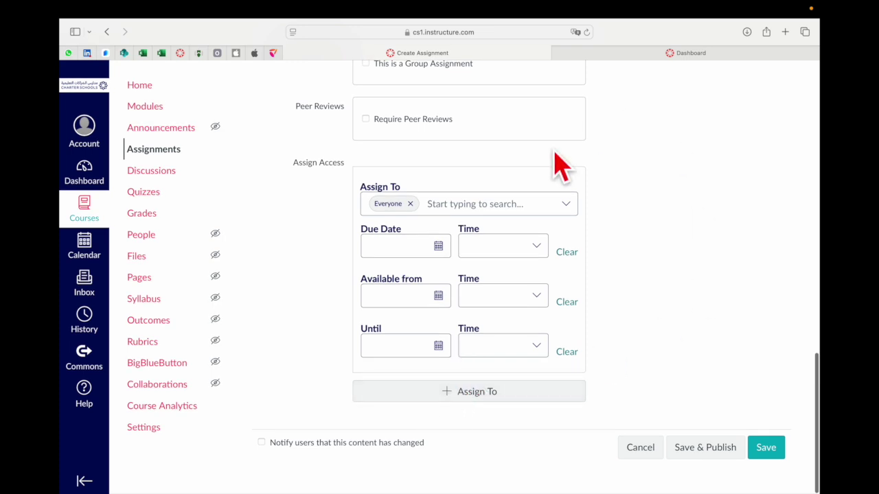
click(766, 448)
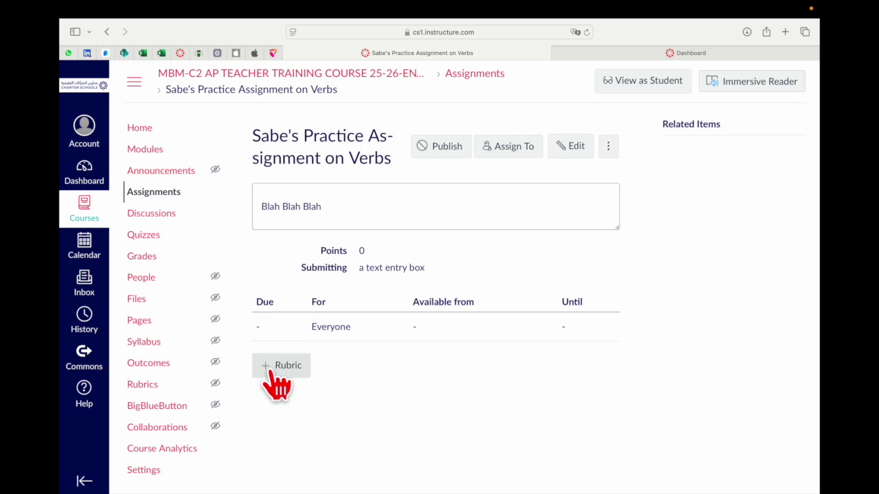
Open a new rubric for the saved assignment and examine its criteria, ratings, points and grading options.
scroll(370, 384, down, 1)
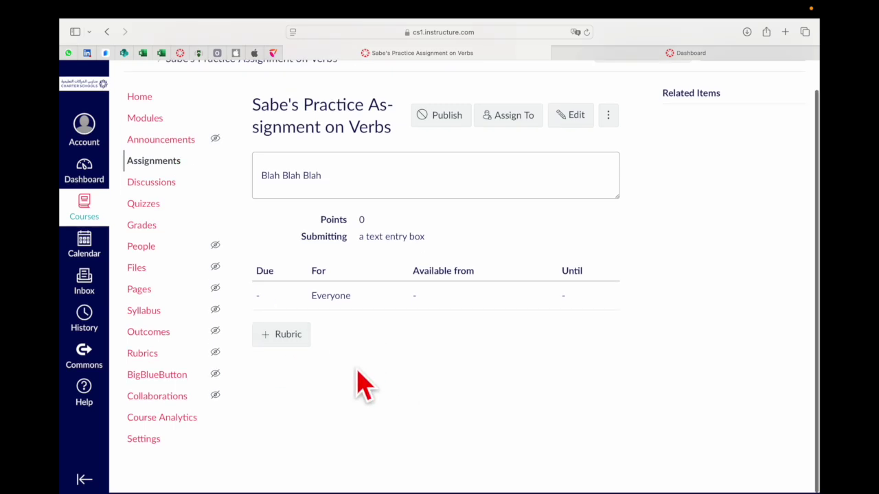
click(290, 338)
scroll(471, 392, down, 4)
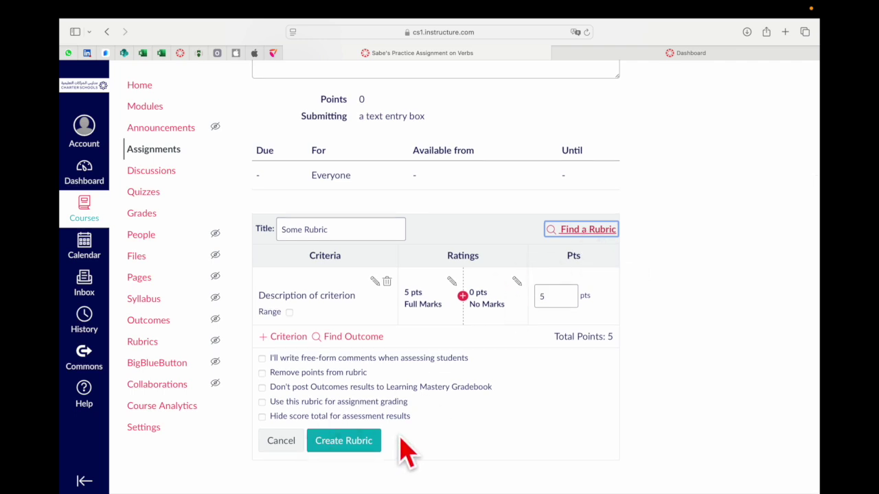
scroll(427, 427, up, 5)
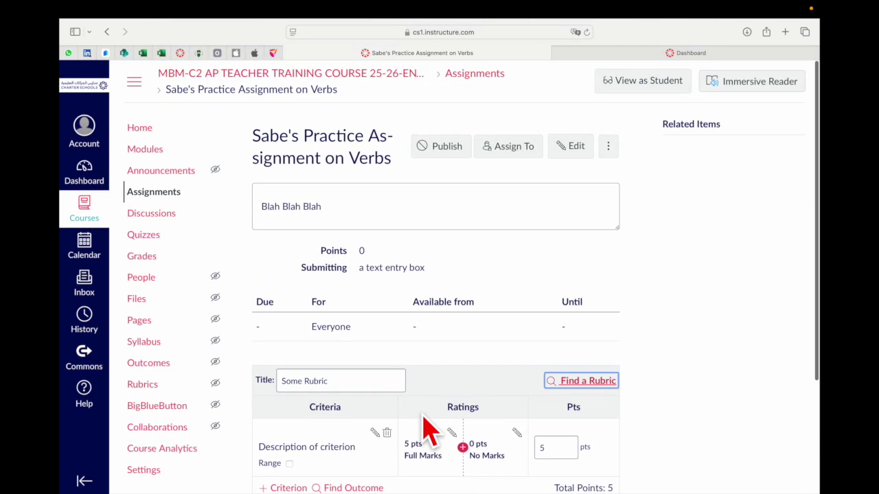